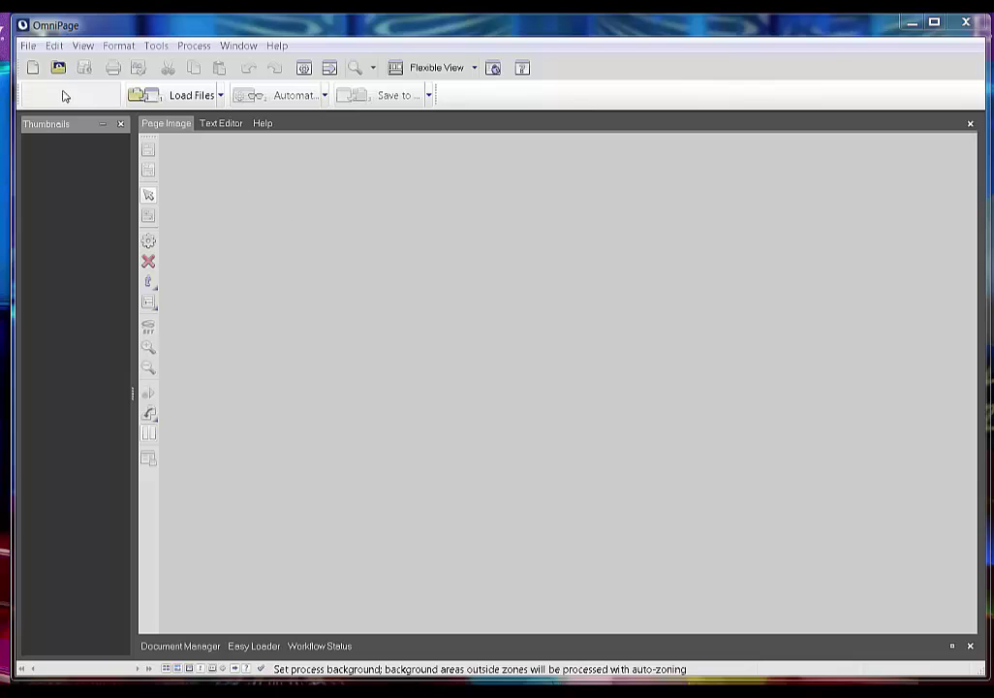
# Start a new OmniPage document and load 'chapter 1 of sample book' from the Sample Ebook folder.
pyautogui.click(28, 46)
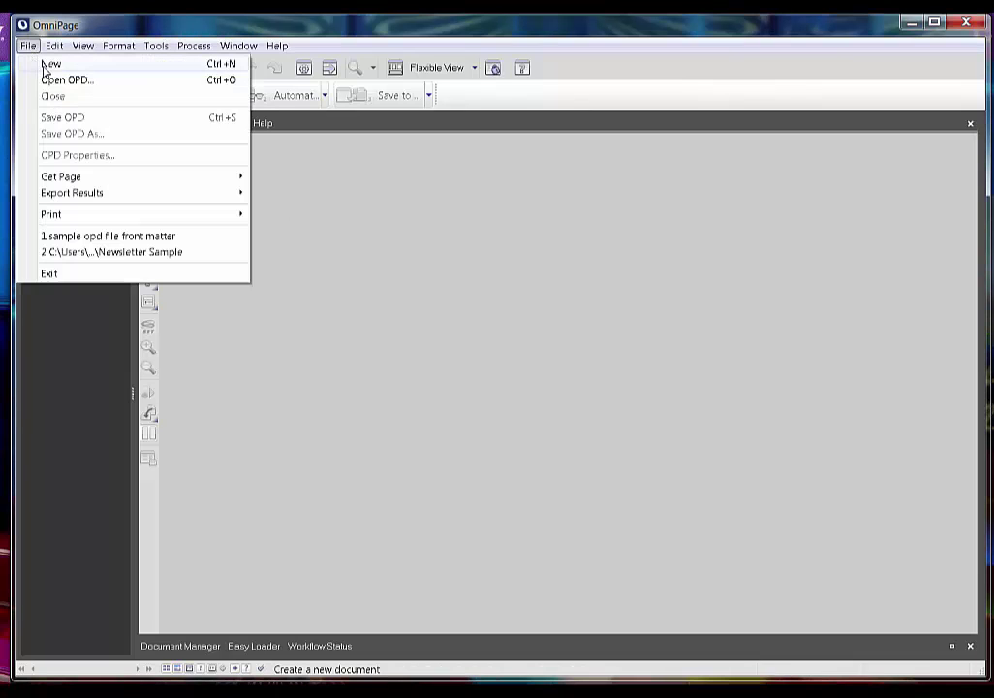
pyautogui.click(43, 65)
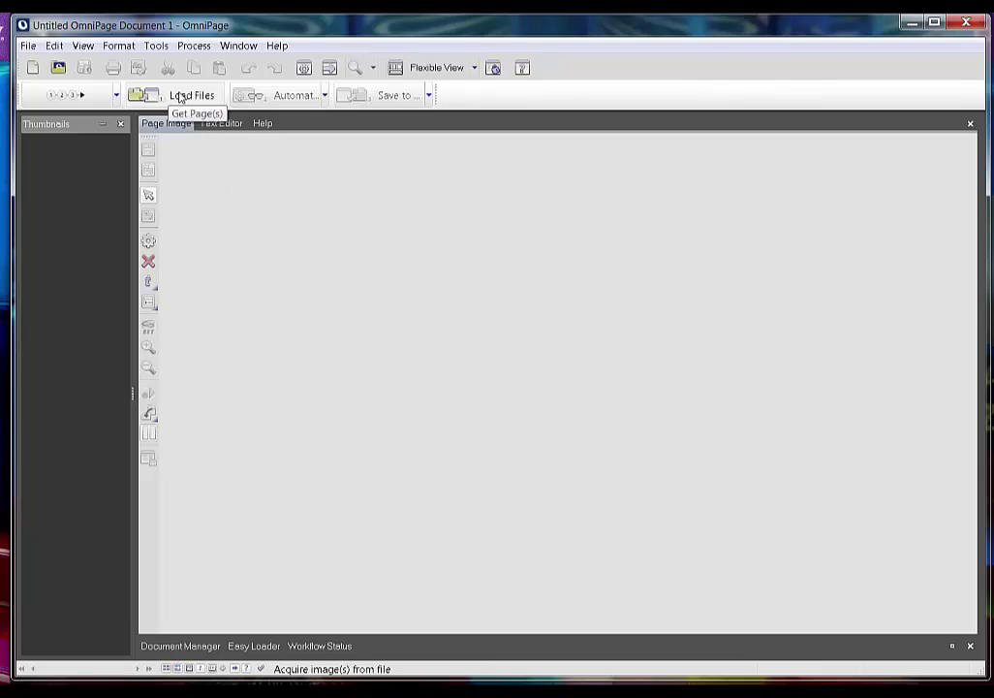
pyautogui.click(180, 95)
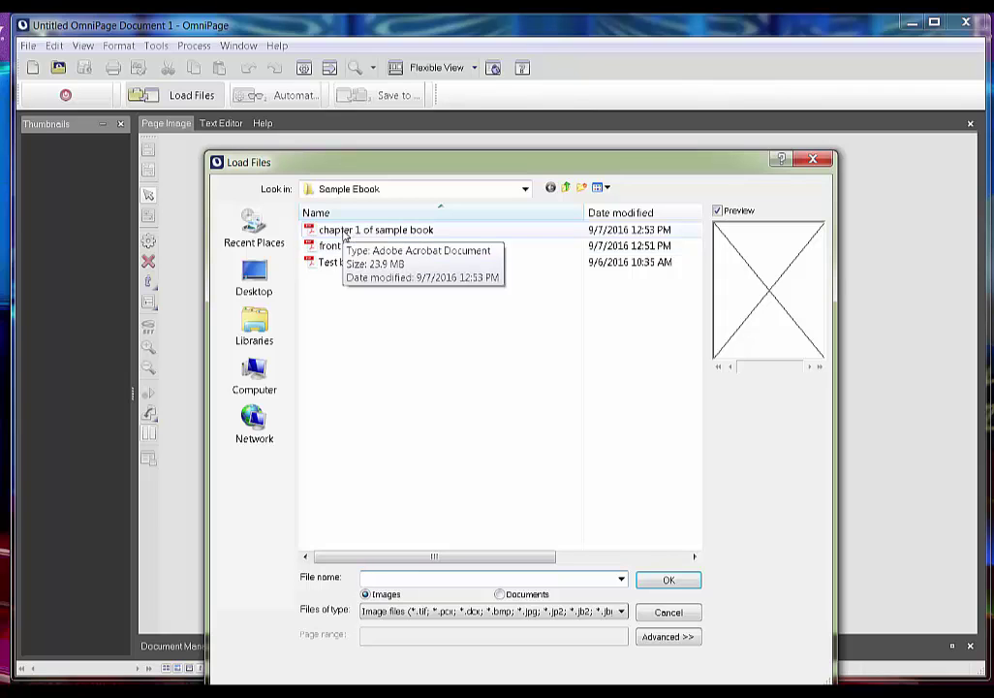
pyautogui.doubleClick(344, 231)
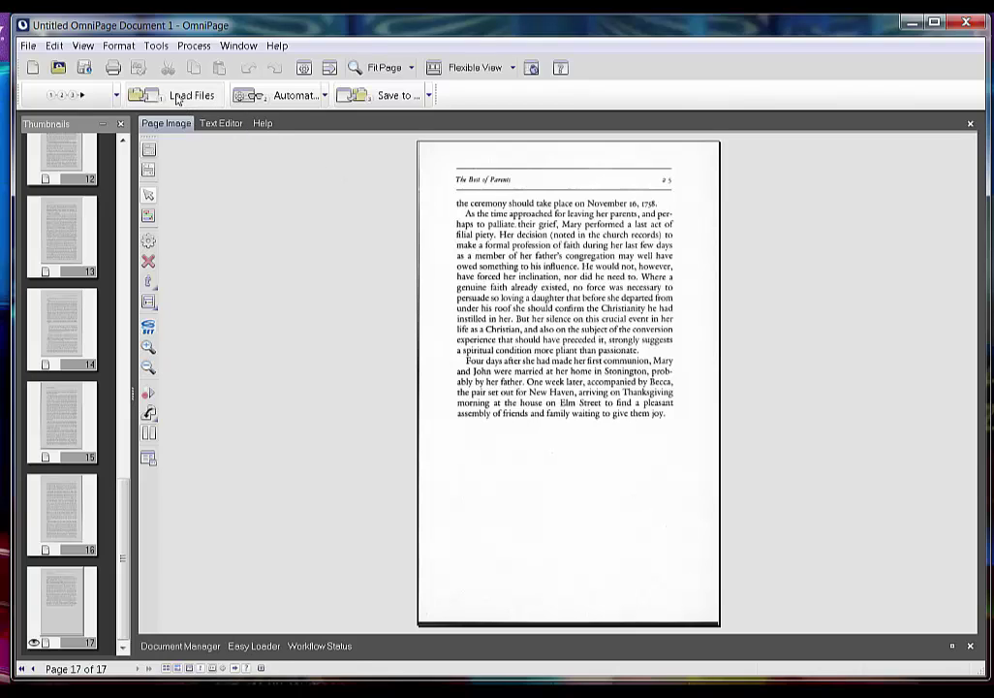
# Check the other Load Files sources, then close the list while the 17 pages finish loading.
pyautogui.click(221, 96)
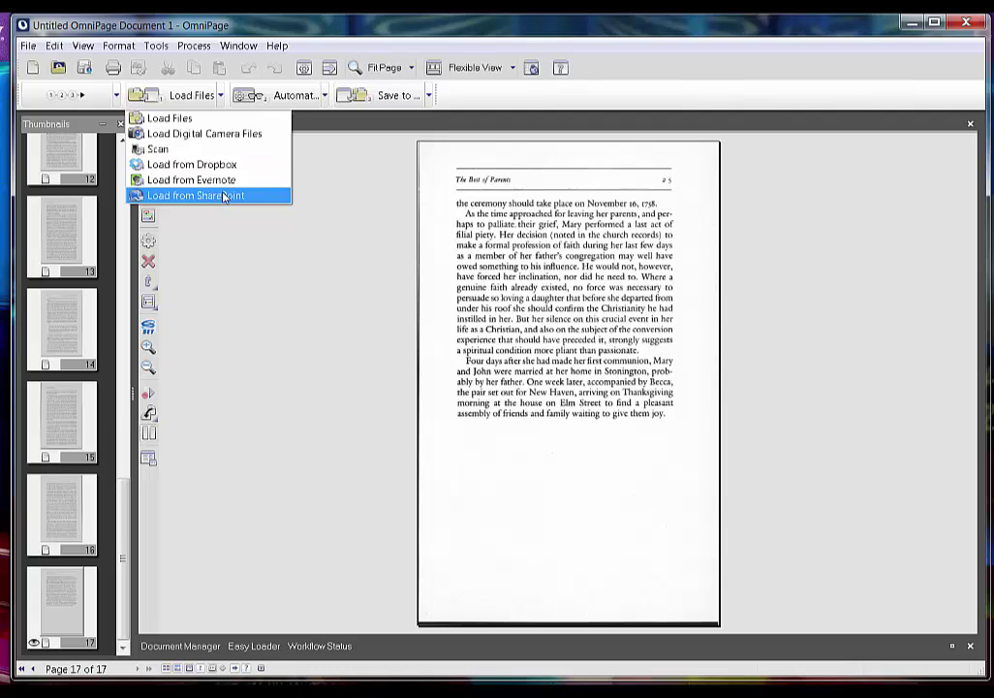
pyautogui.click(325, 153)
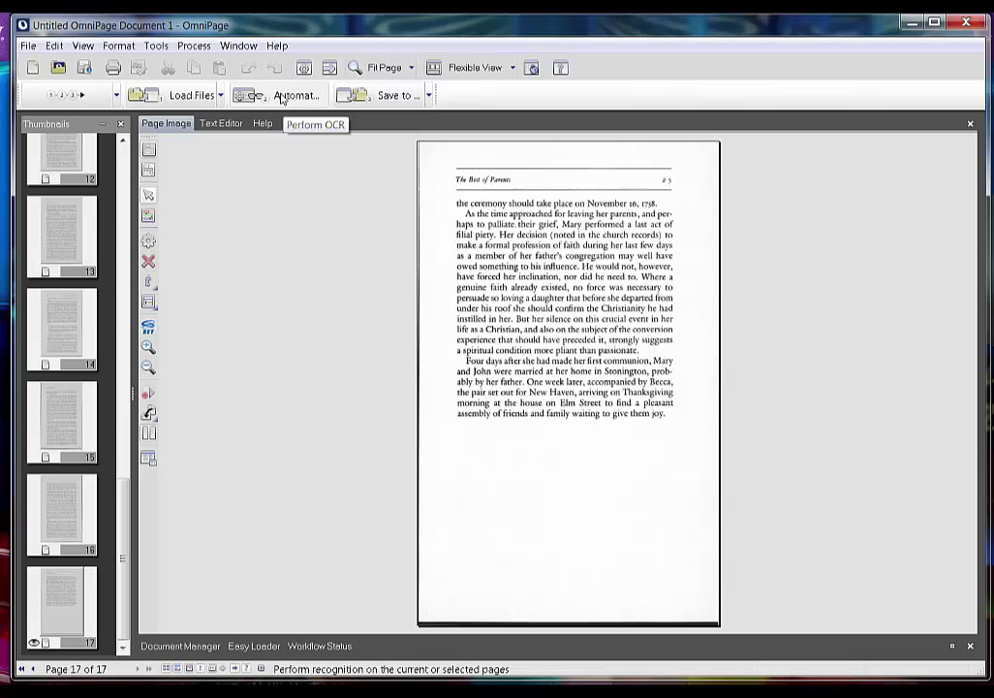
# Run OCR on the chapter and ignore the three flagged ellipsis periods.
pyautogui.click(281, 98)
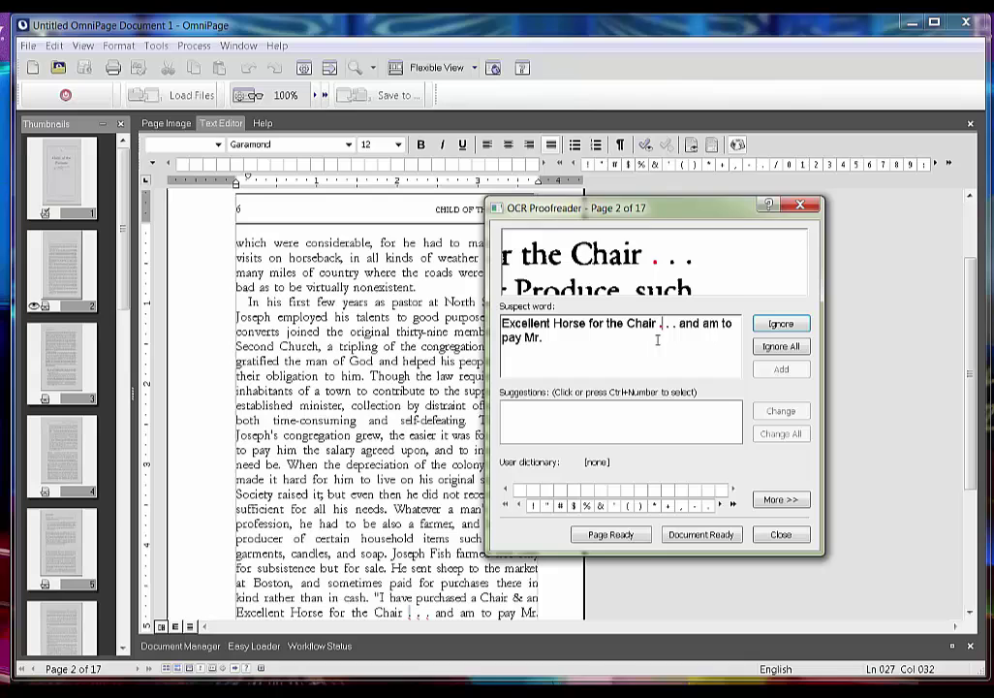
pyautogui.click(775, 328)
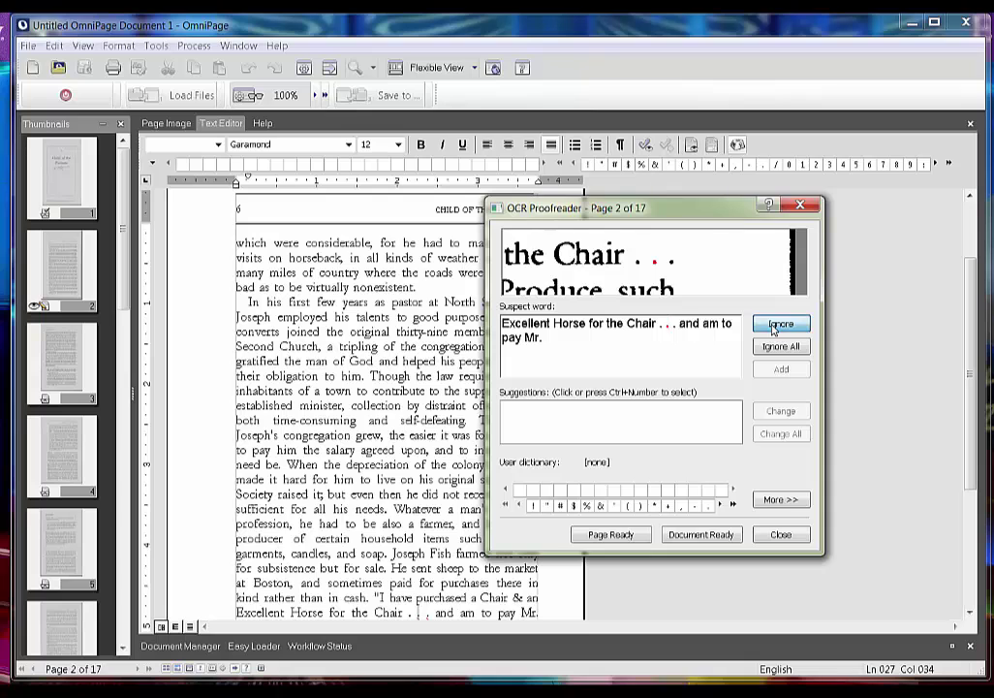
pyautogui.click(775, 327)
pyautogui.click(774, 328)
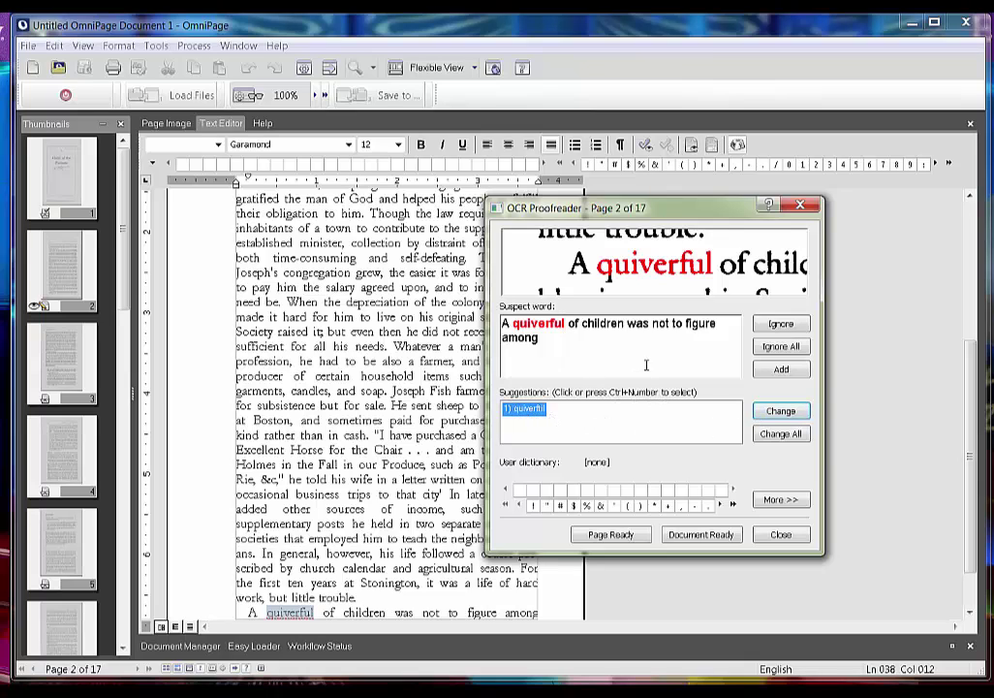
# Keep 'quiverful' as recognised and correct 'ofLove' to 'of Love'.
pyautogui.click(781, 326)
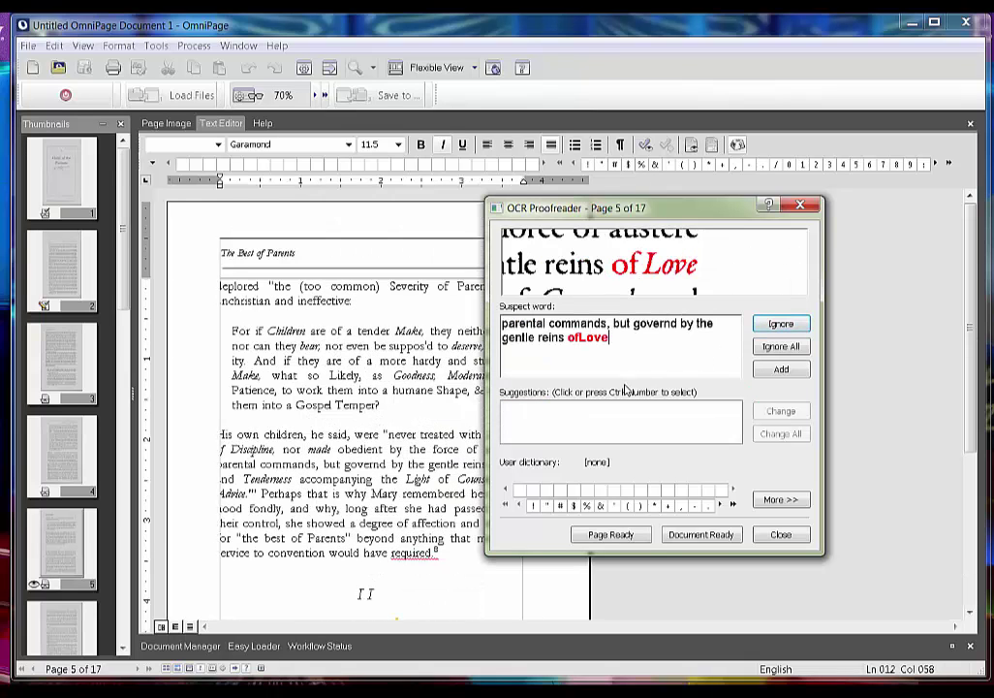
pyautogui.click(578, 338)
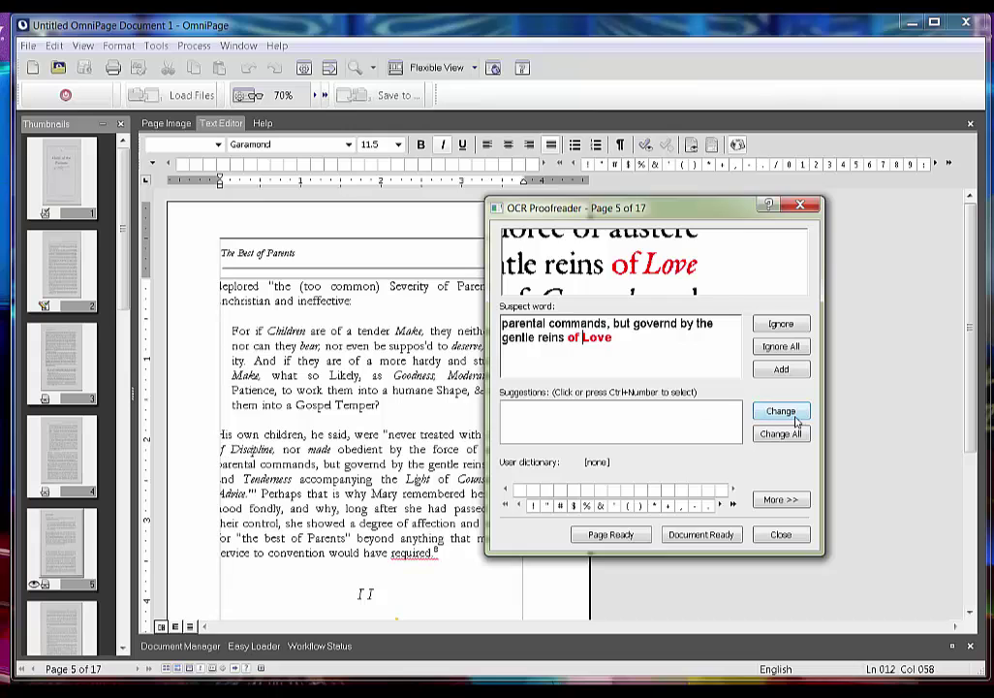
pyautogui.click(799, 412)
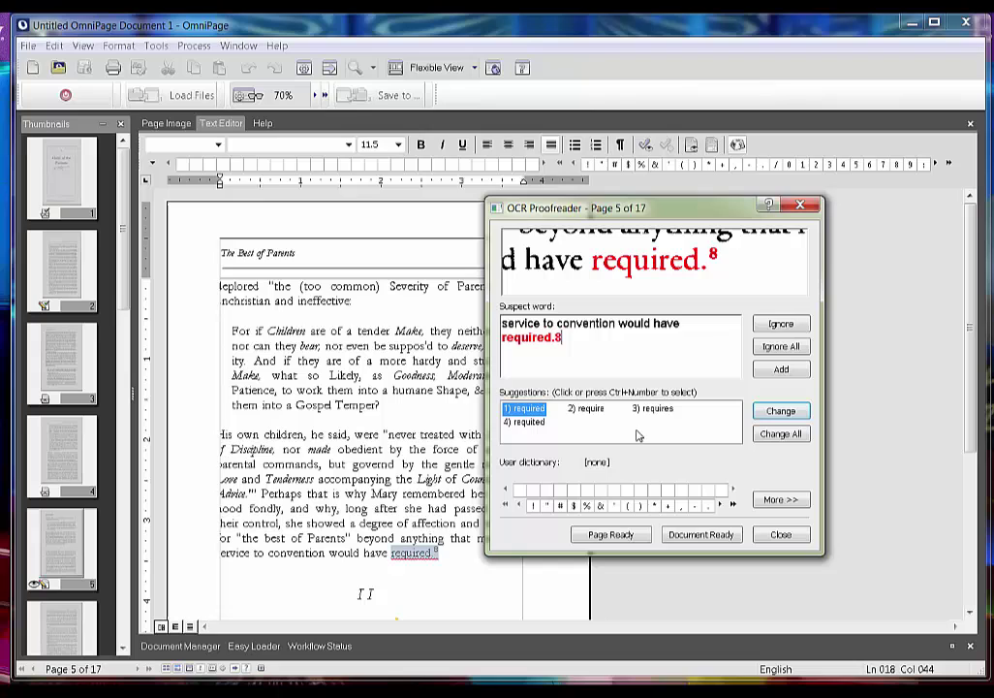
# Close the proofreader, verify 'accompanying' against the page image, select all pages, then show page 10.
pyautogui.click(782, 536)
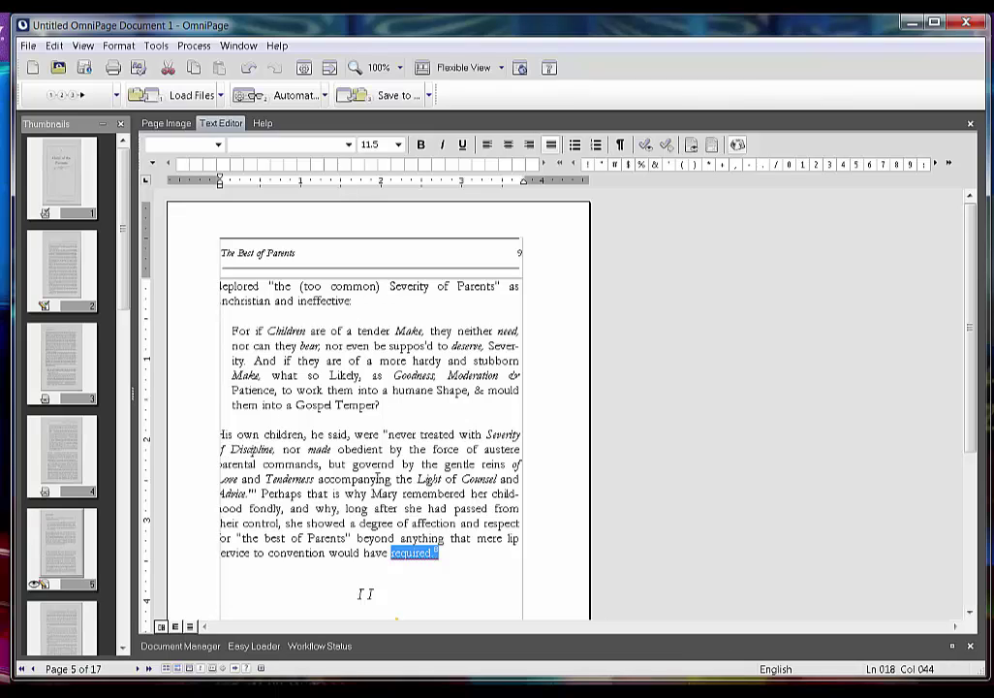
pyautogui.doubleClick(377, 479)
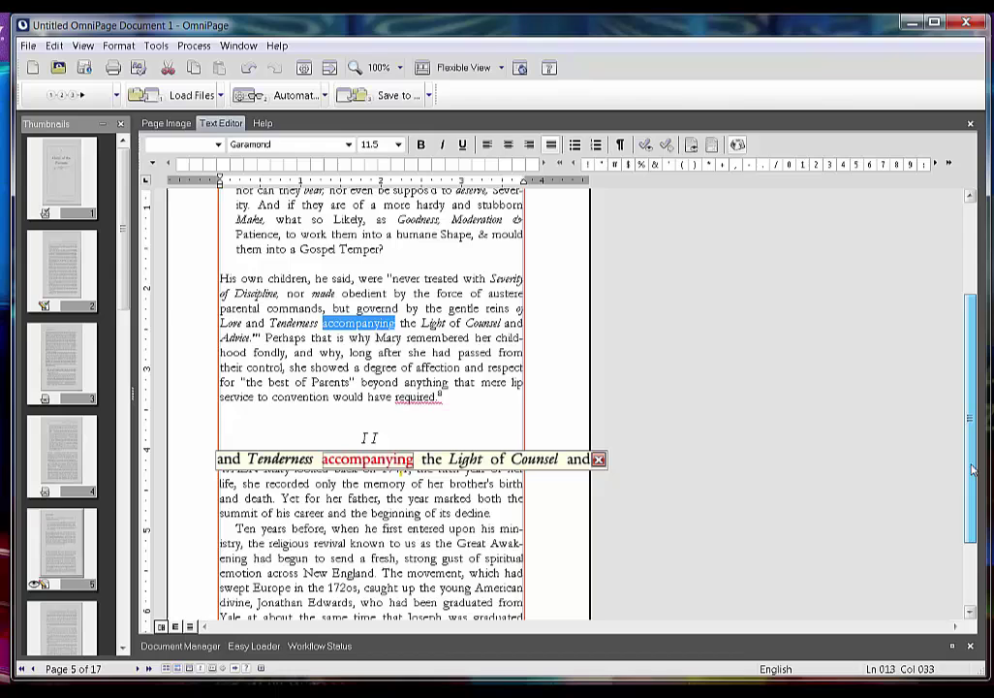
pyautogui.scroll(2, 973, 469)
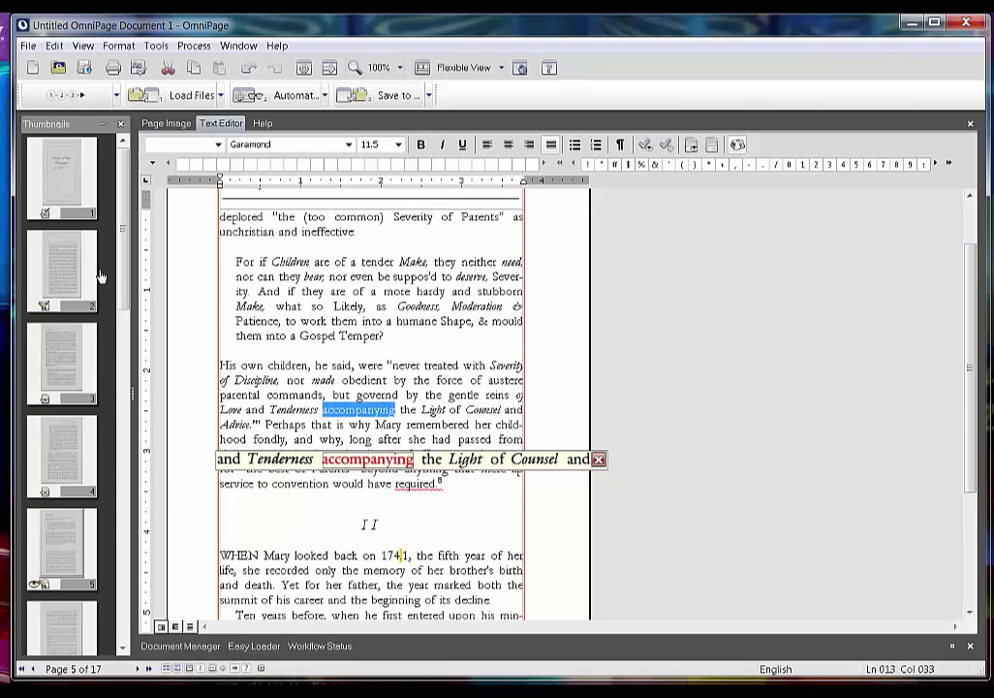
pyautogui.click(100, 278)
pyautogui.hotkey('ctrl', 'a')
pyautogui.scroll(-7, 99, 496)
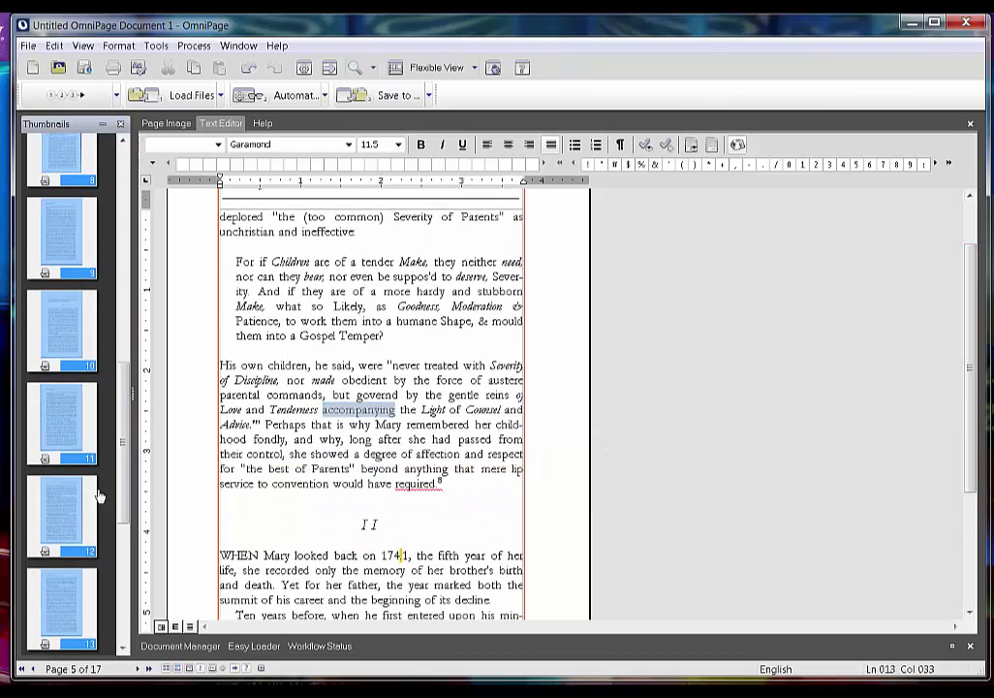
pyautogui.click(67, 504)
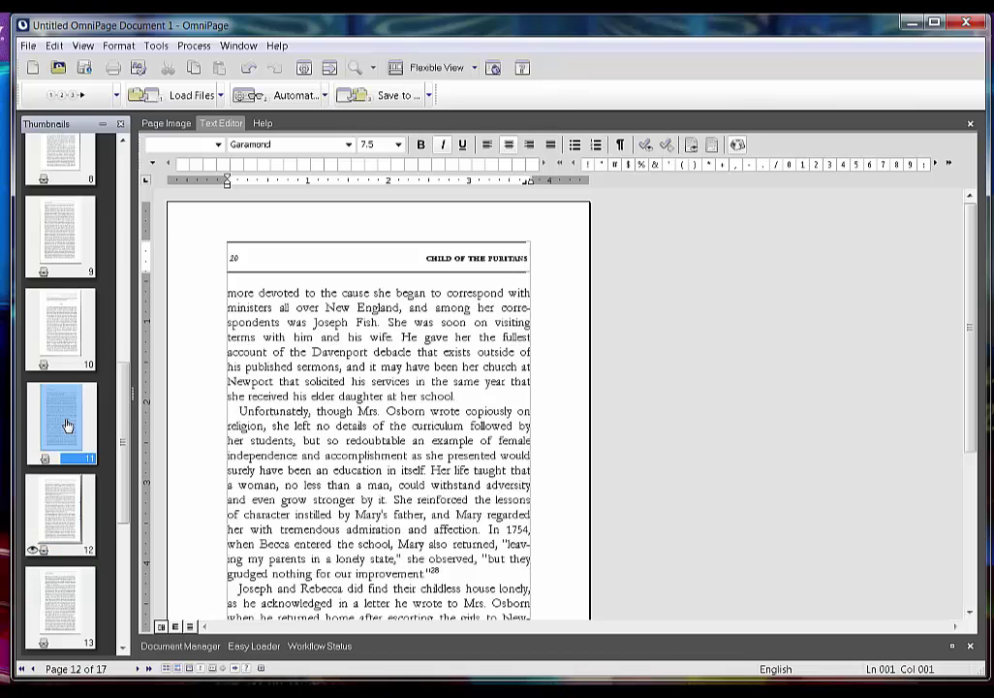
pyautogui.click(72, 346)
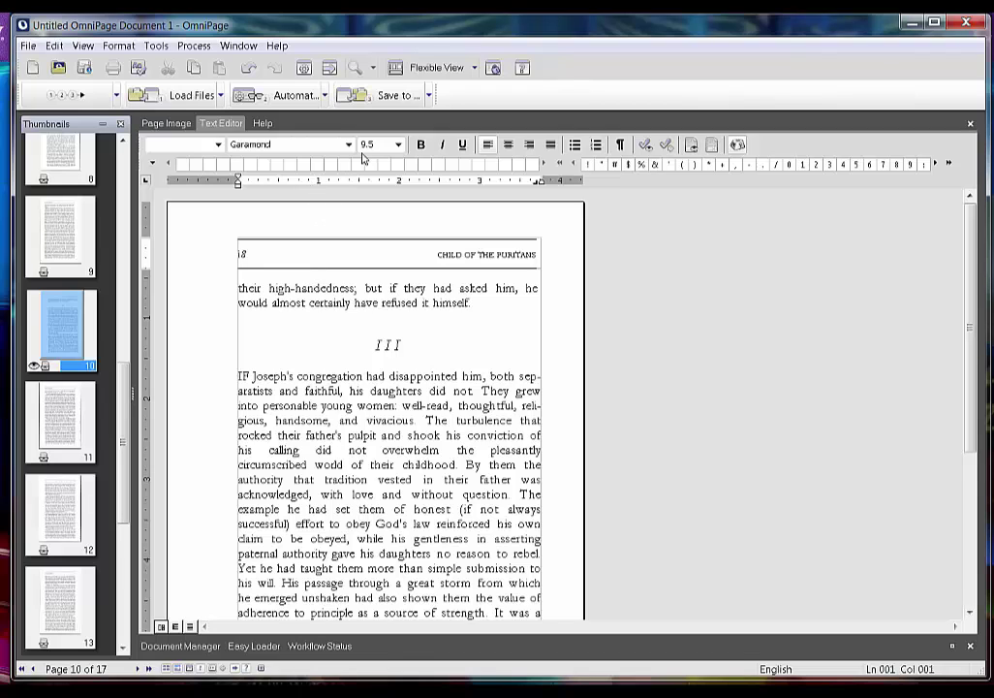
# Save all pages as 'sample book chapter one', Word 2000/XP RTF with True Page formatting.
pyautogui.click(390, 97)
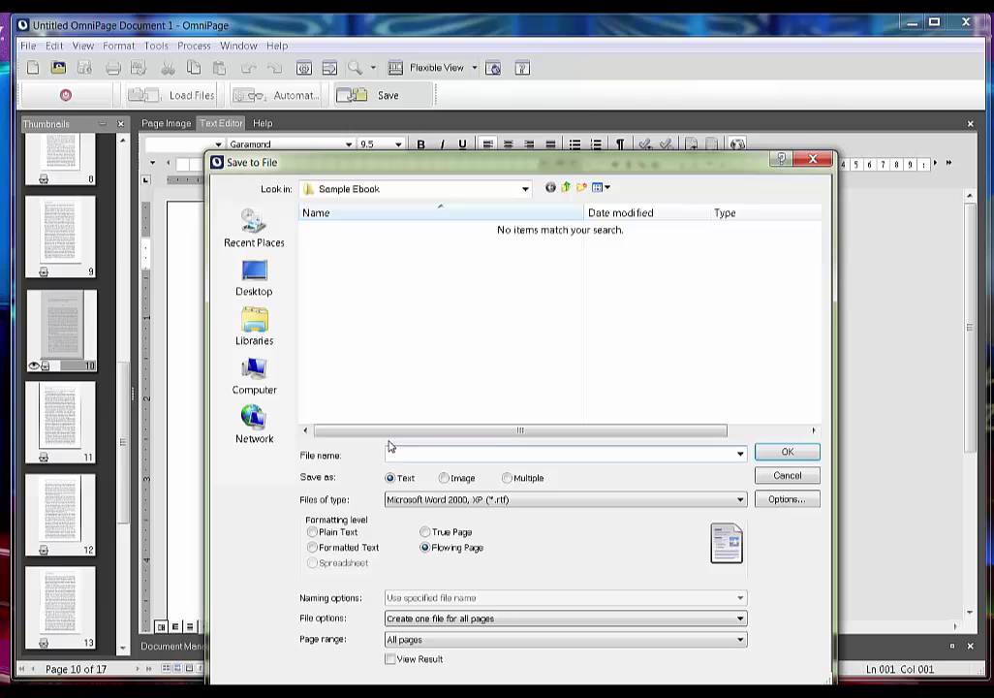
pyautogui.write('sample book chapter one')
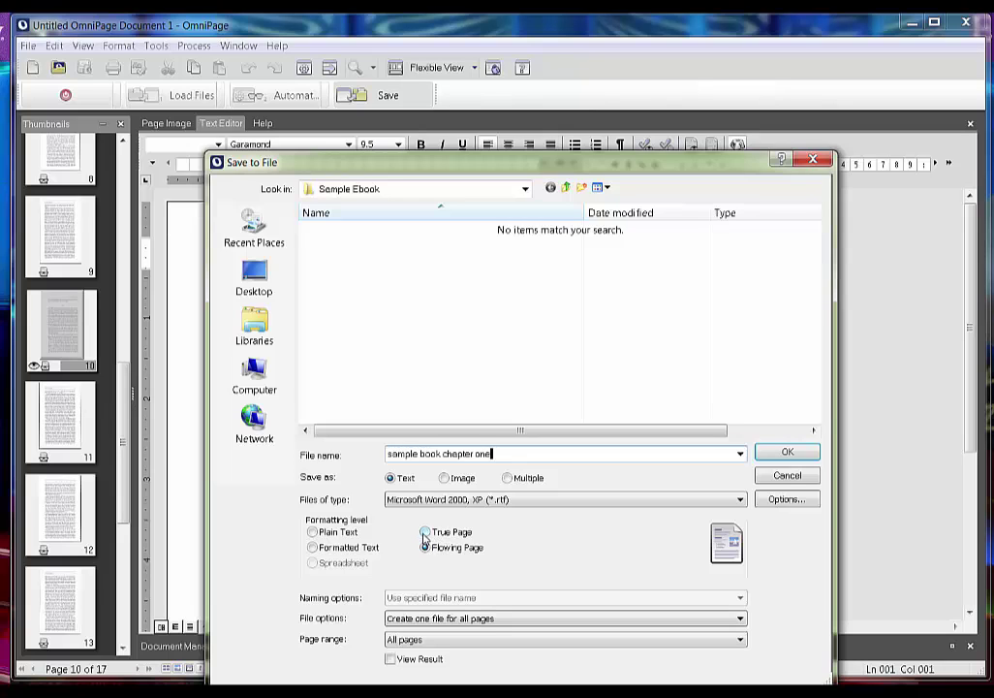
pyautogui.click(424, 533)
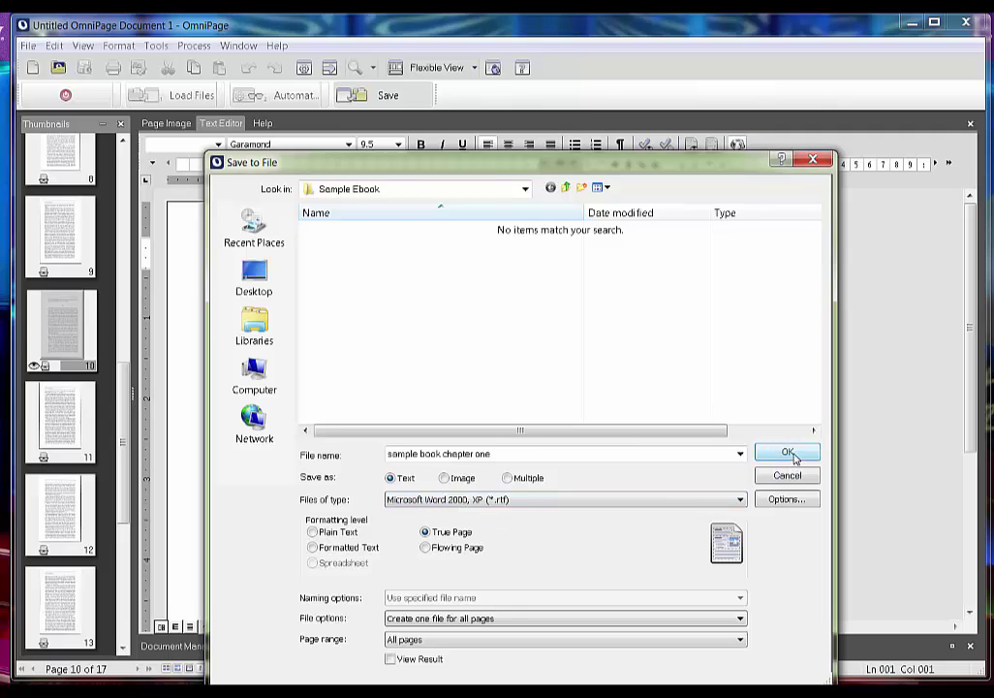
pyautogui.click(790, 453)
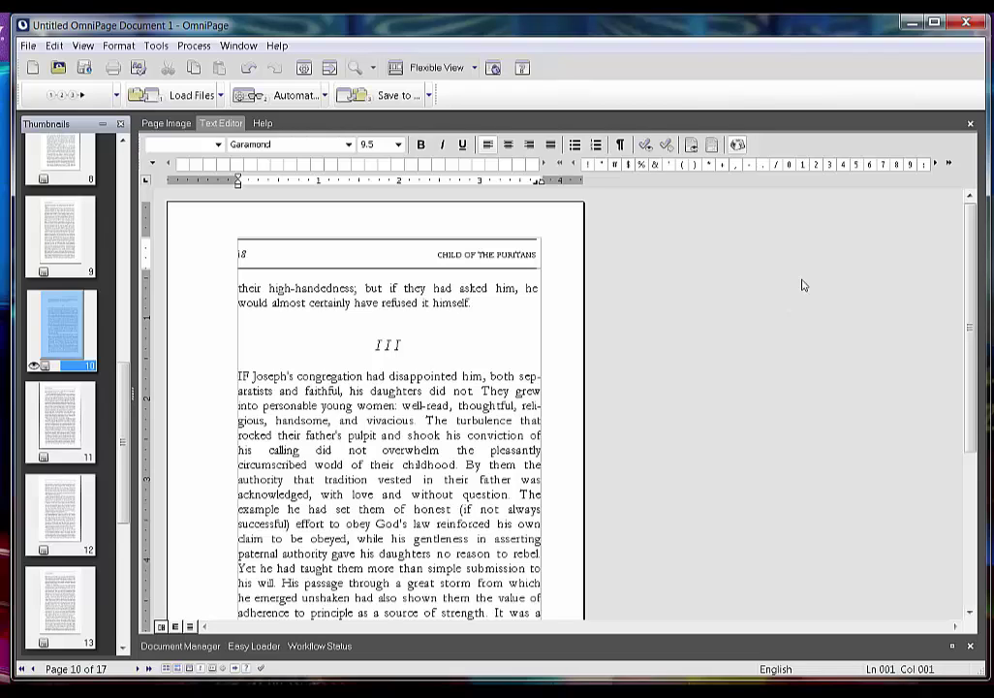
# Close OmniPage without saving the project and open 'sample book chapter one' in Word.
pyautogui.click(966, 25)
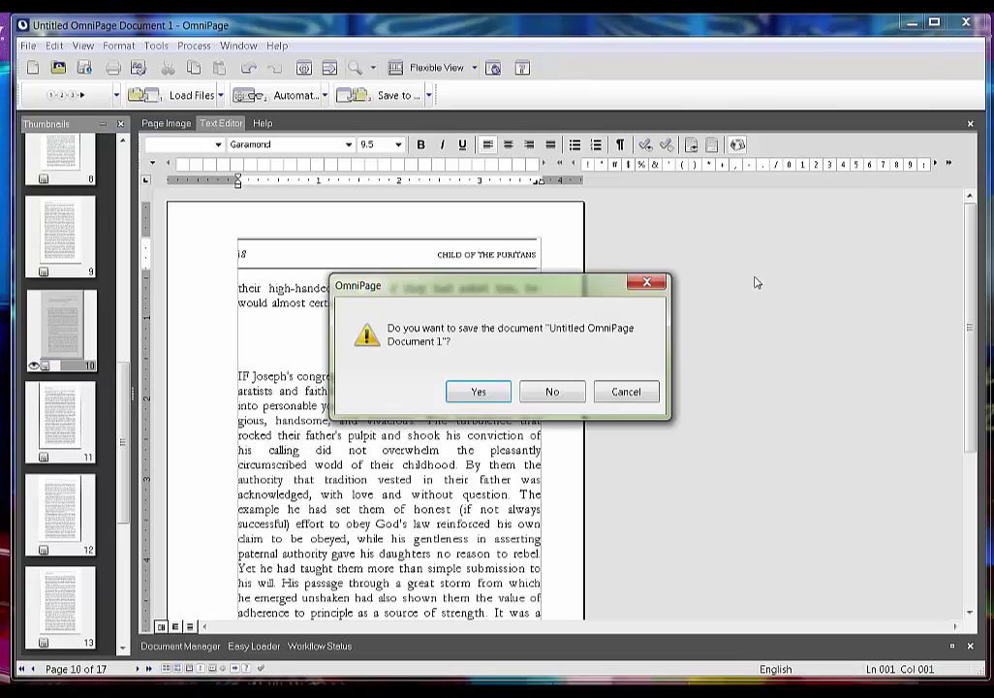
pyautogui.click(553, 391)
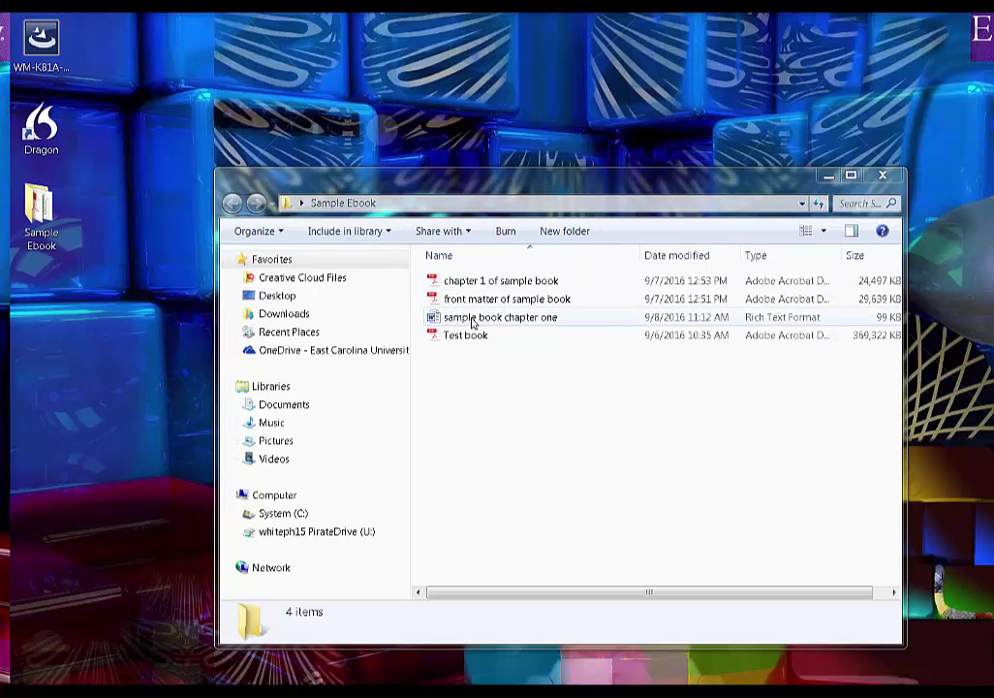
pyautogui.doubleClick(472, 322)
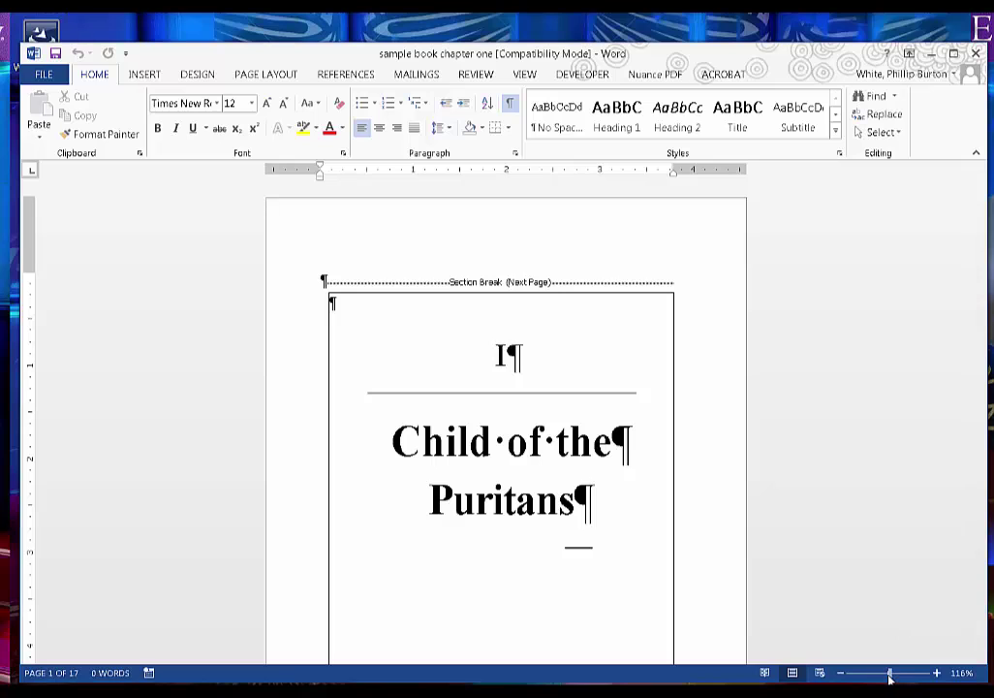
# Zoom Word to 65% and page from the title page through page 8 checking the layout.
pyautogui.moveTo(892, 678); pyautogui.dragTo(872, 678)
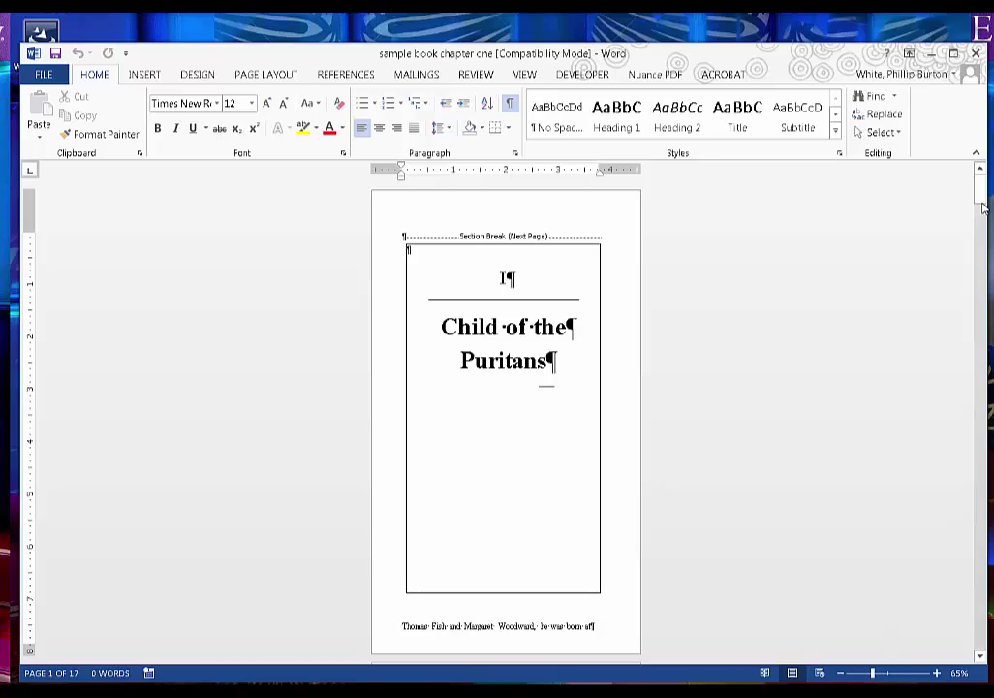
pyautogui.moveTo(981, 194); pyautogui.dragTo(989, 316)
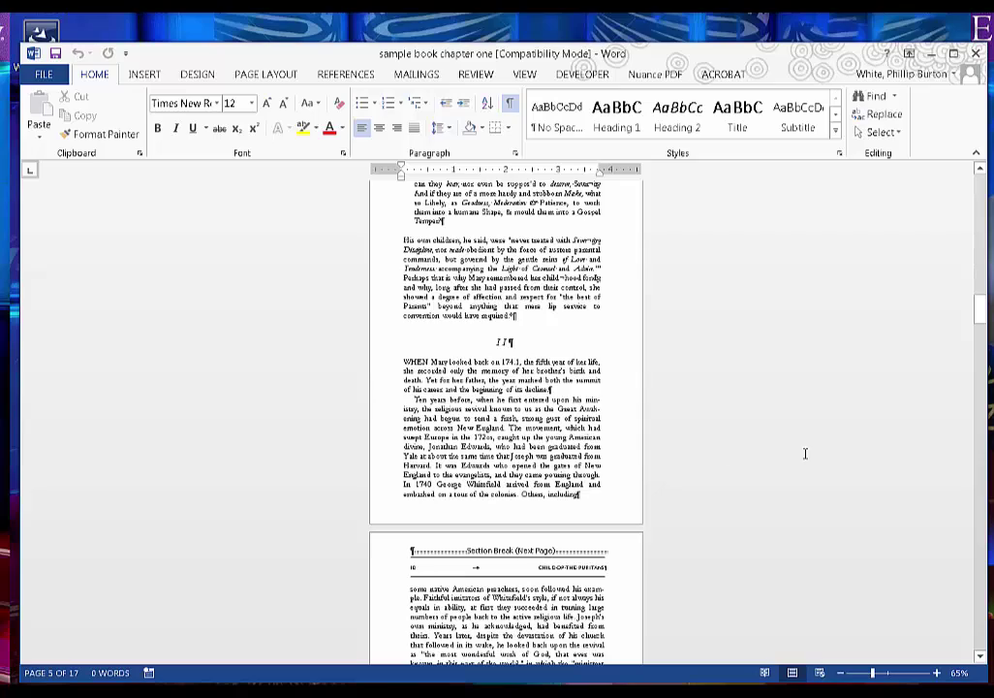
pyautogui.moveTo(982, 316); pyautogui.dragTo(988, 426)
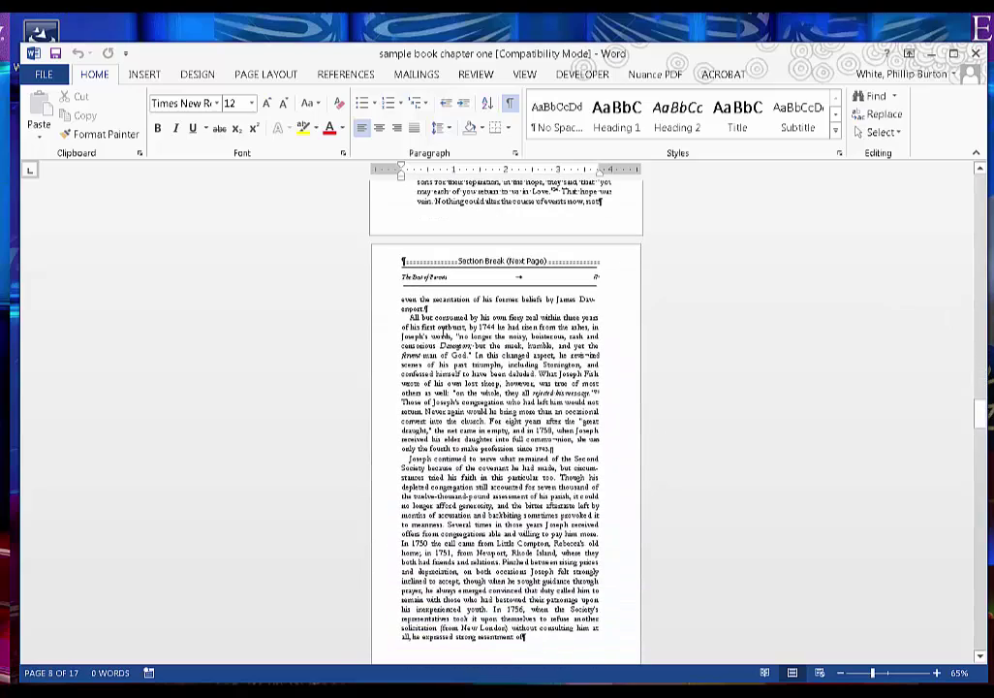